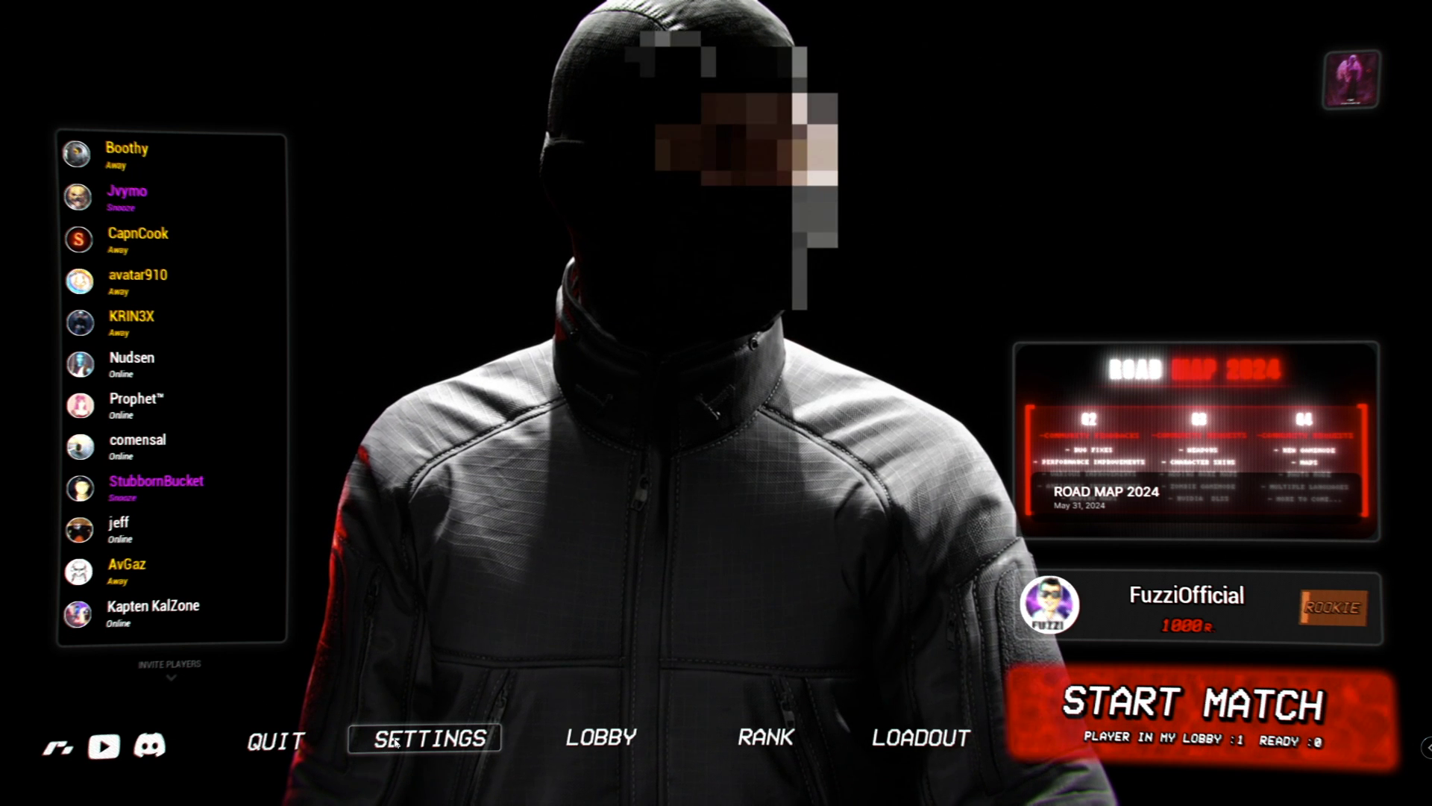
Leave the audio options for the VIDEO settings showing display, performance and color options
left_click(431, 749)
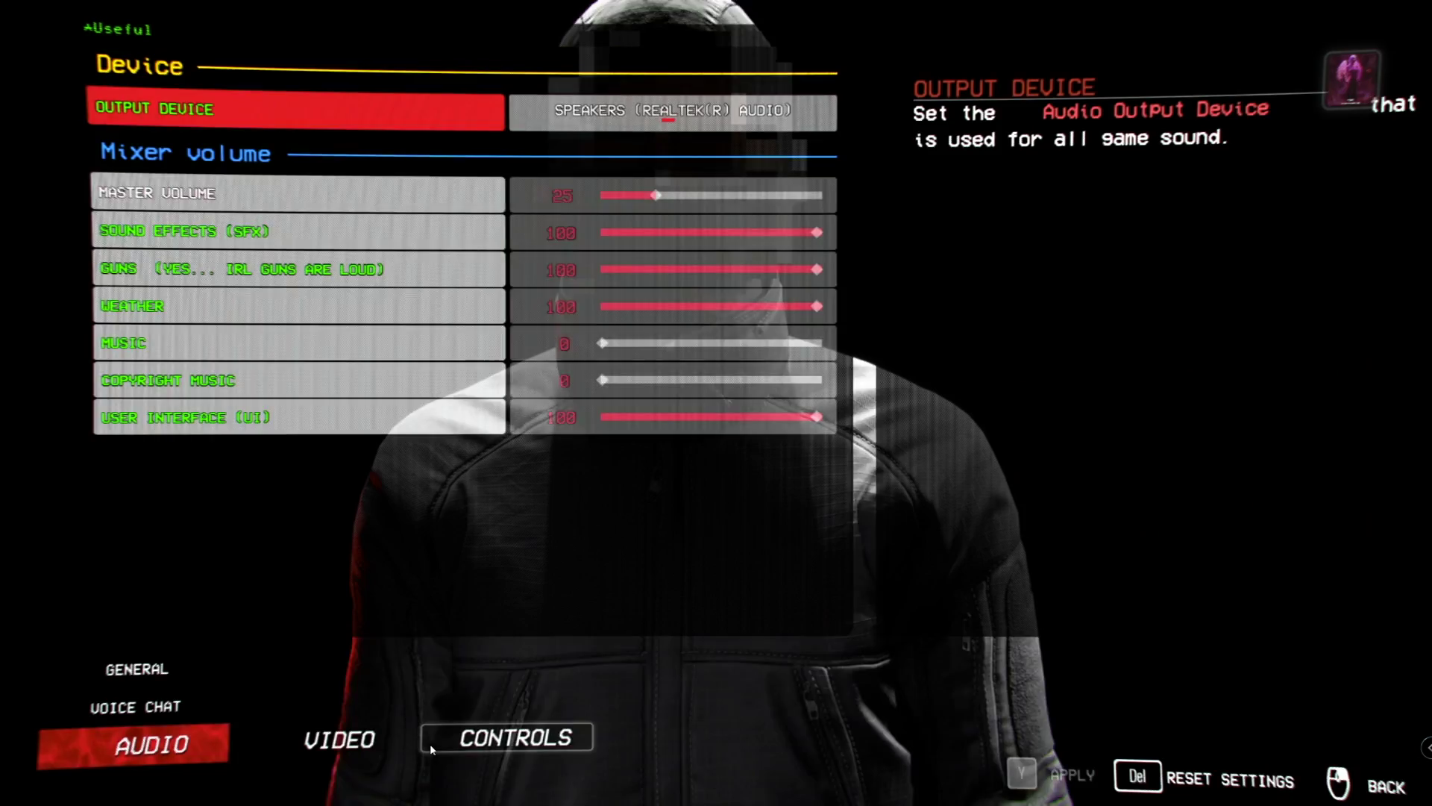
key("Down")
key("Down")
left_click(340, 739)
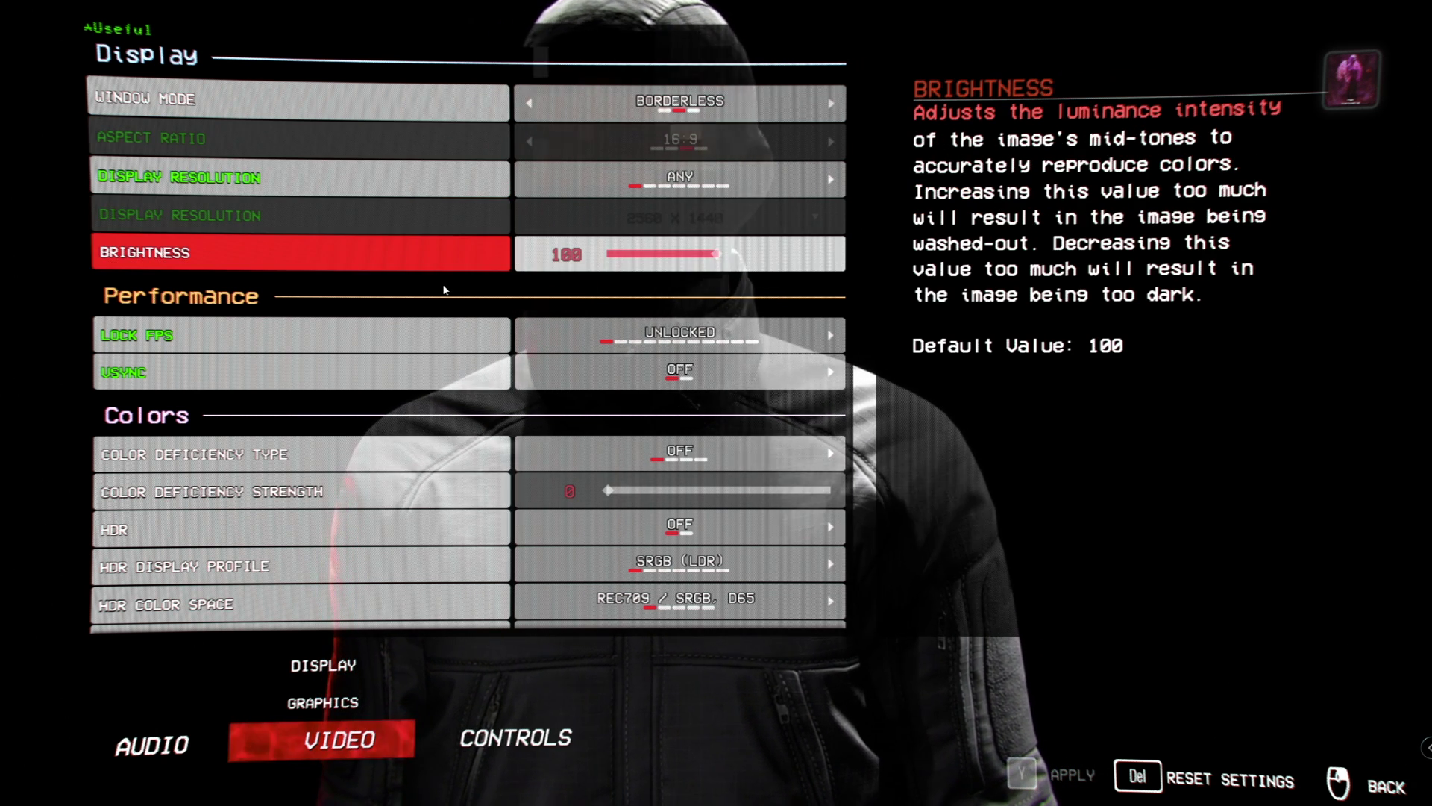
scroll(230, 319, "down", 1)
scroll(230, 319, "down", 1)
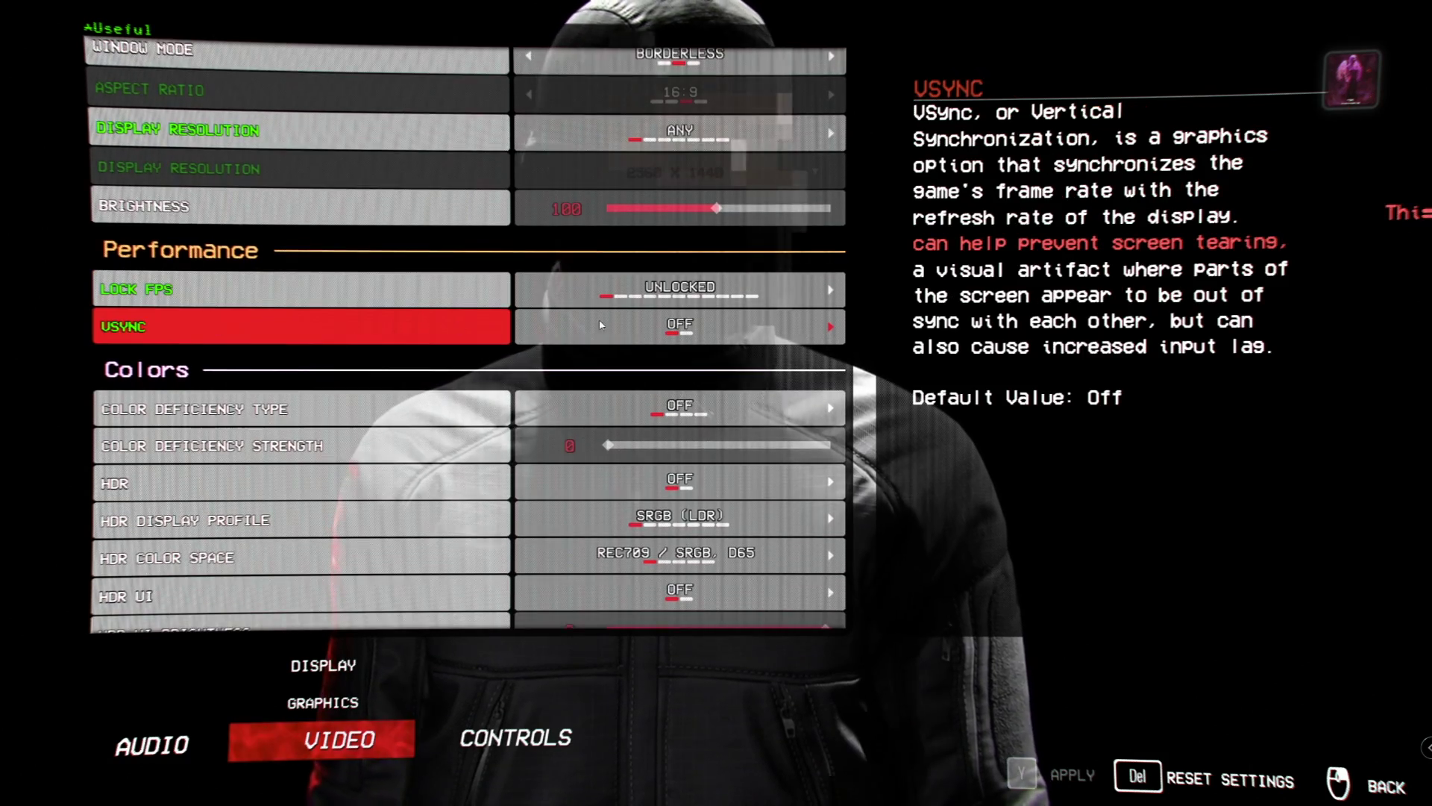
scroll(219, 359, "down", 1)
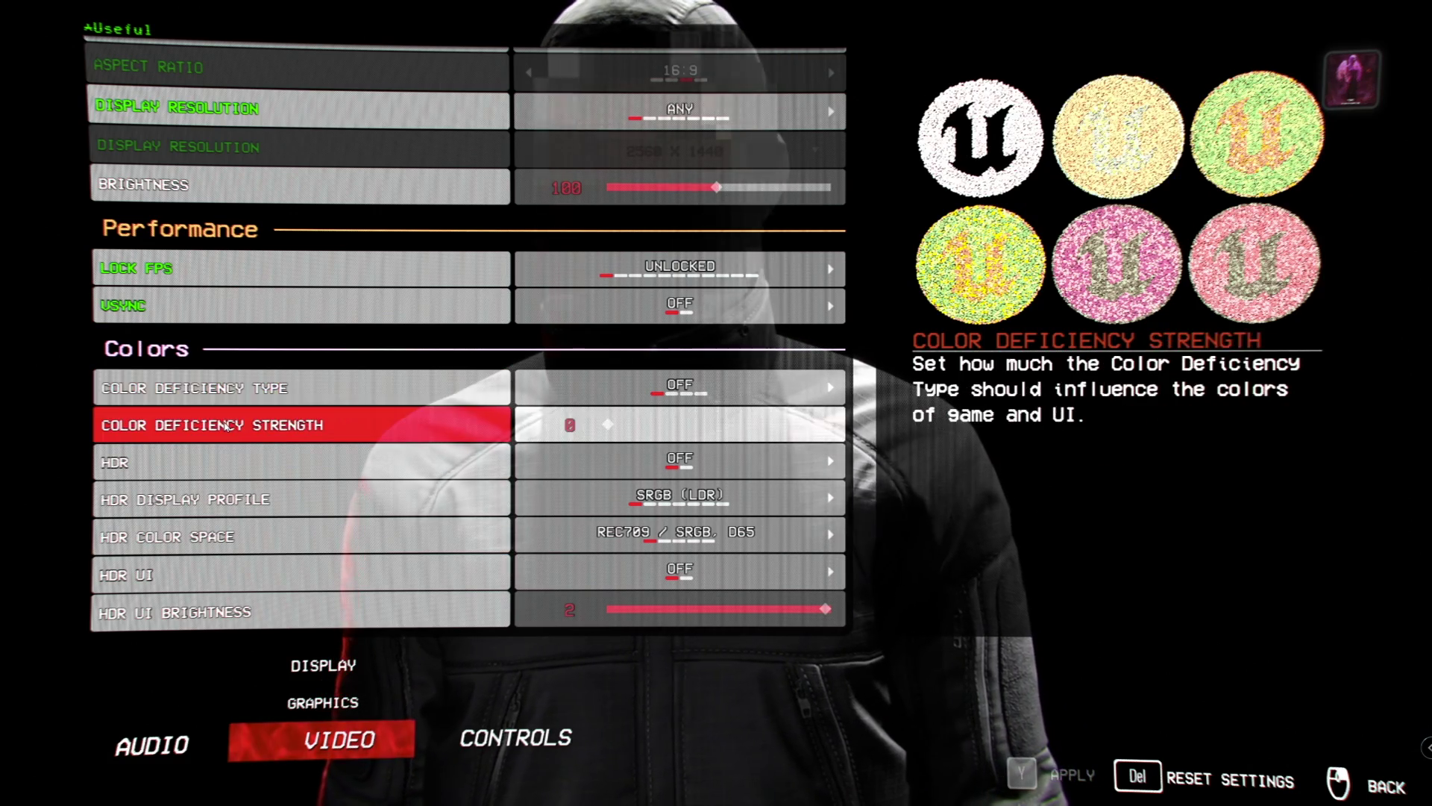
left_click(322, 703)
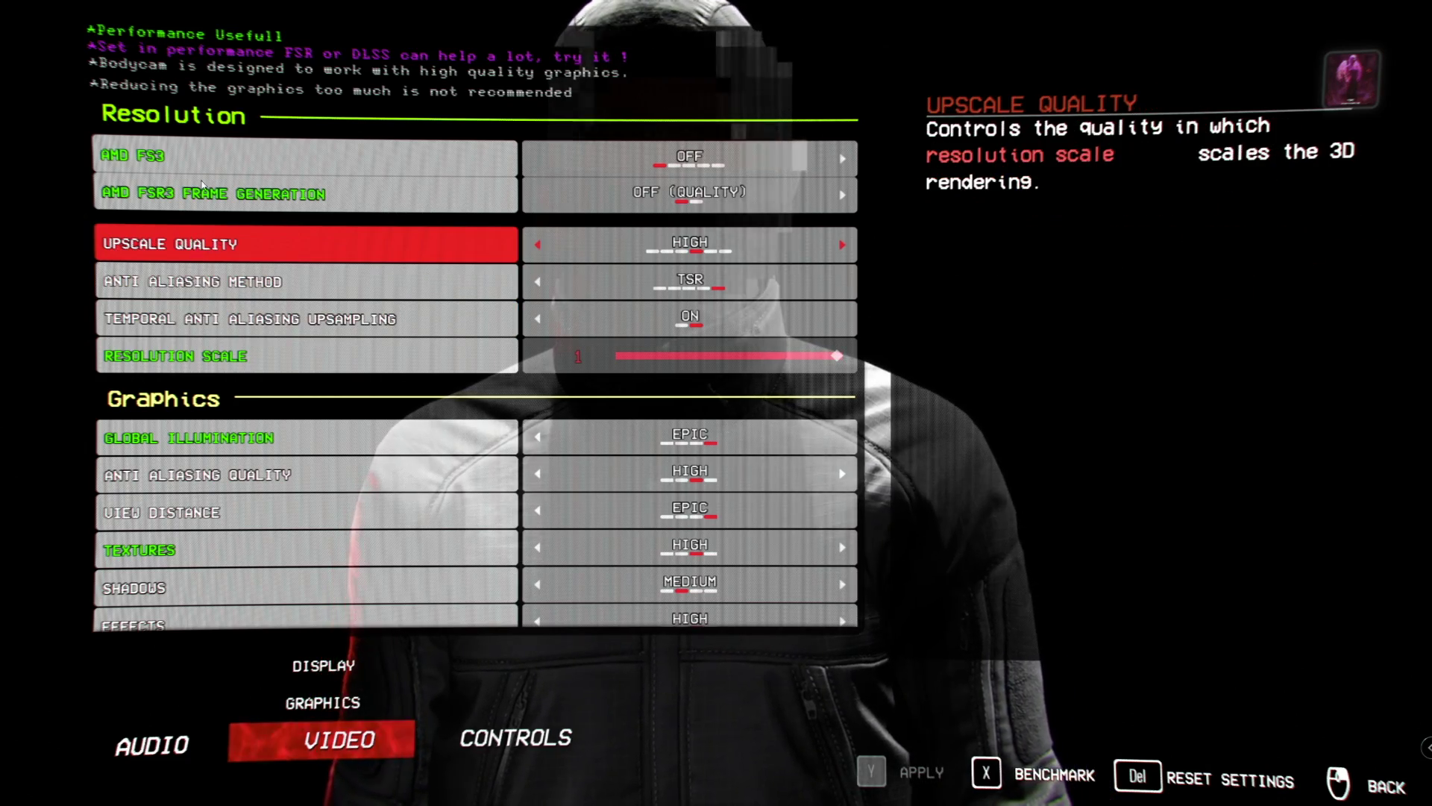
scroll(336, 470, "down", 3)
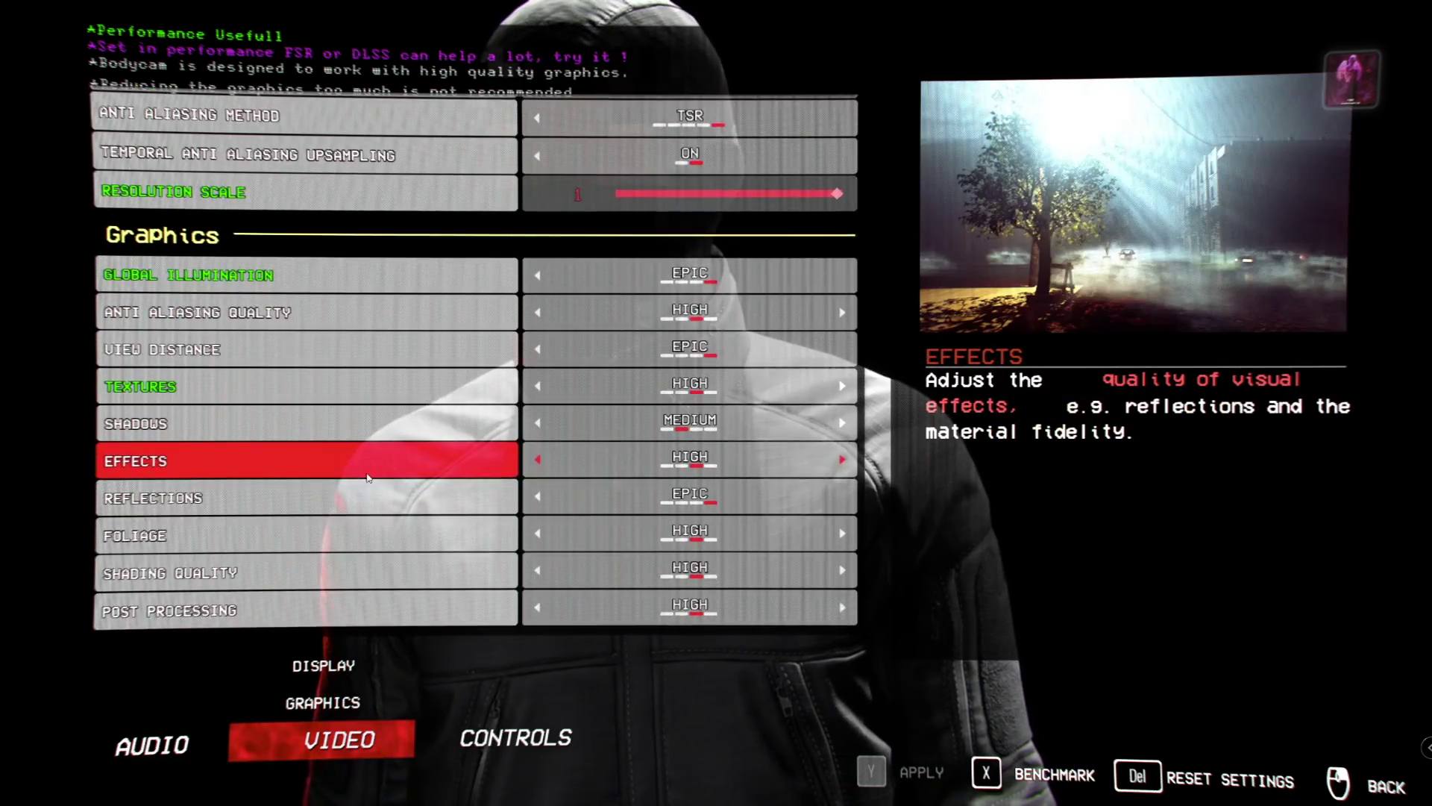
scroll(366, 478, "up", 3)
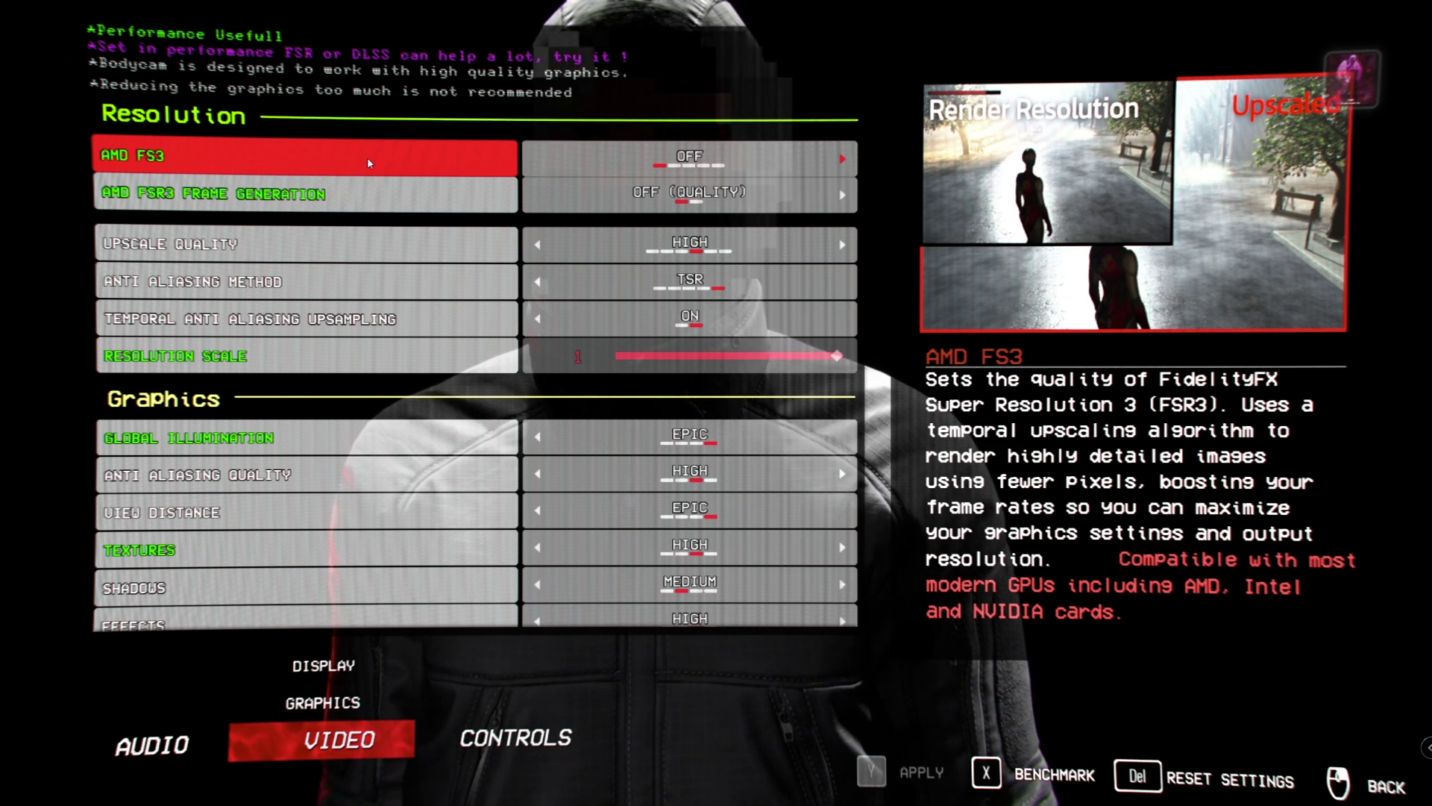
key("Down")
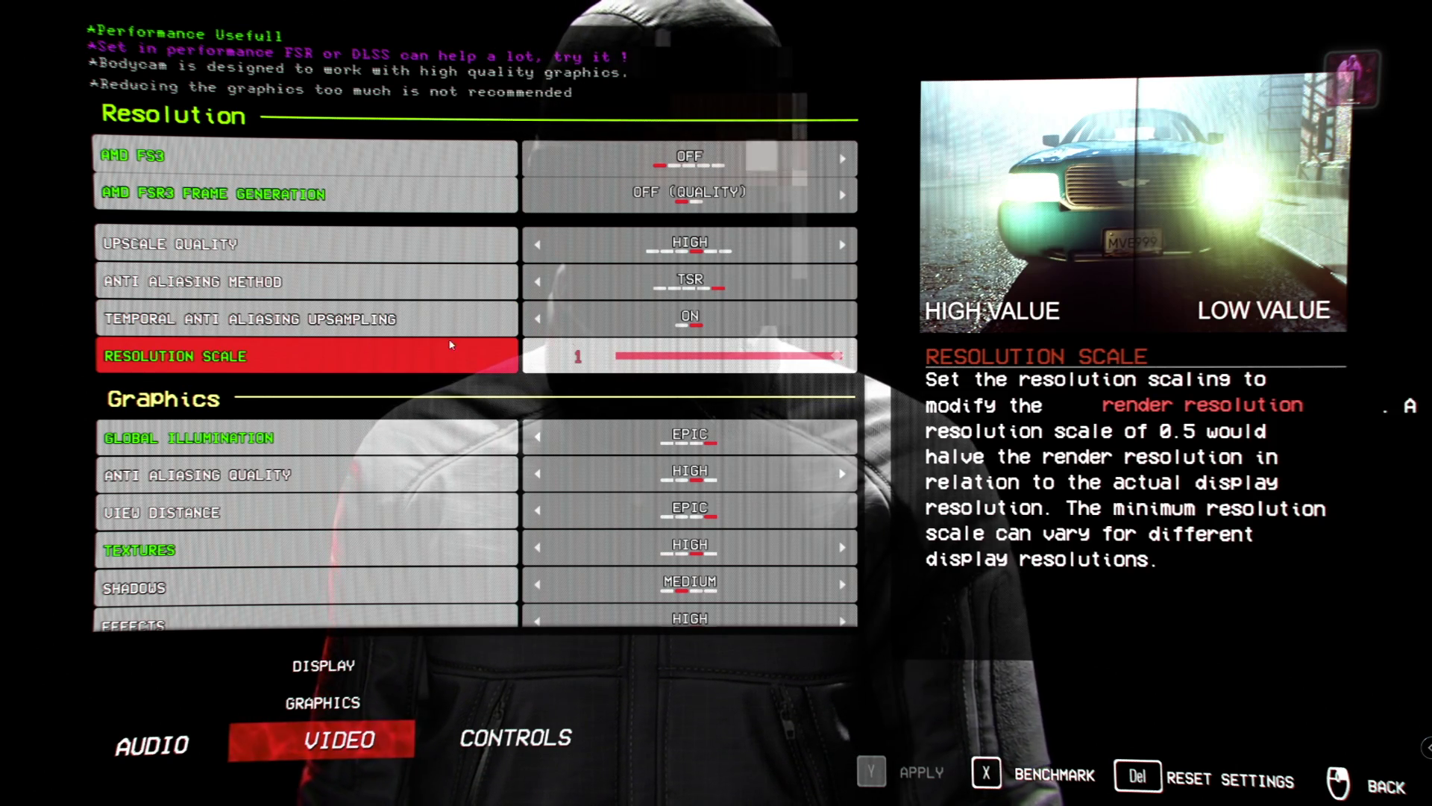
scroll(611, 344, "down", 2)
scroll(336, 381, "down", 2)
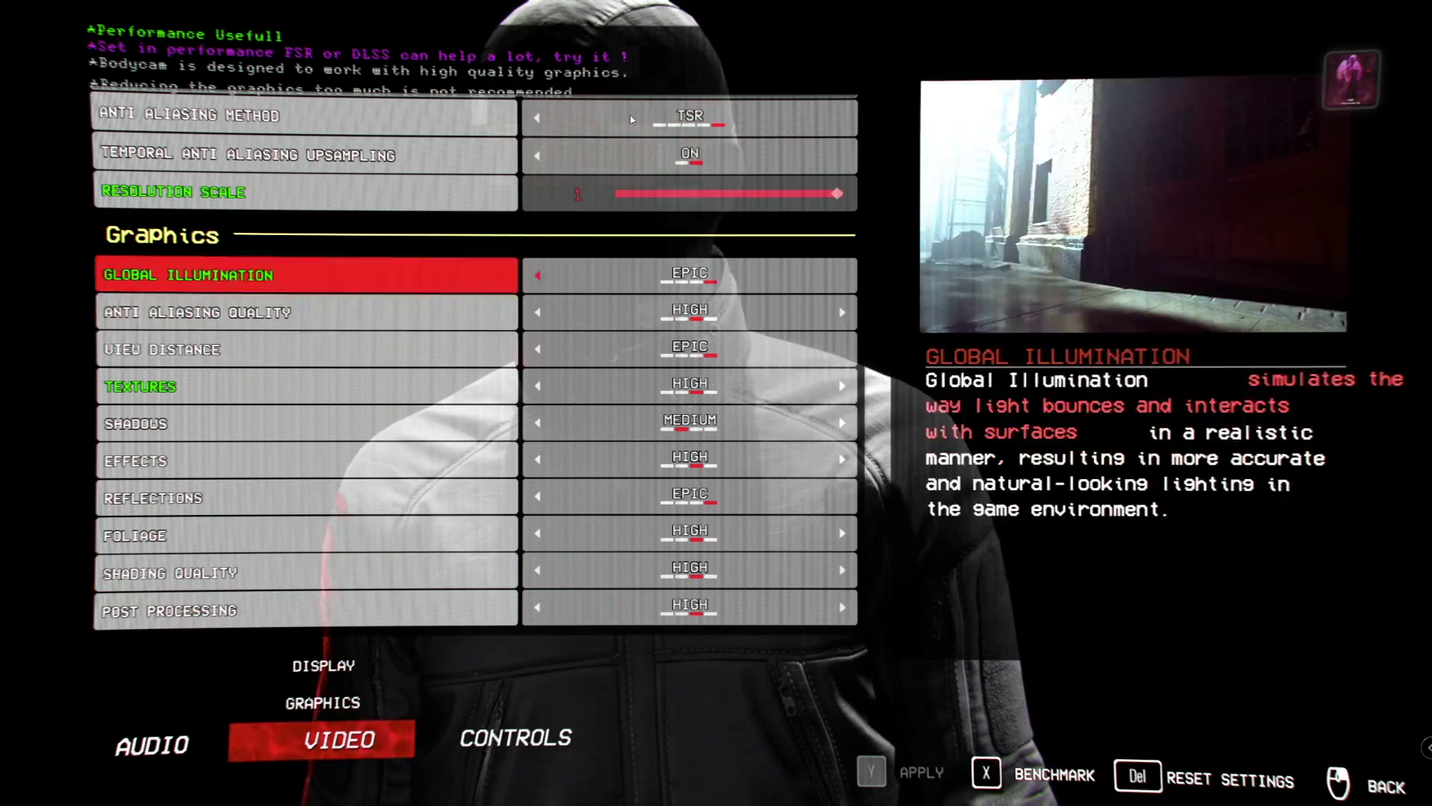
scroll(336, 336, "up", 4)
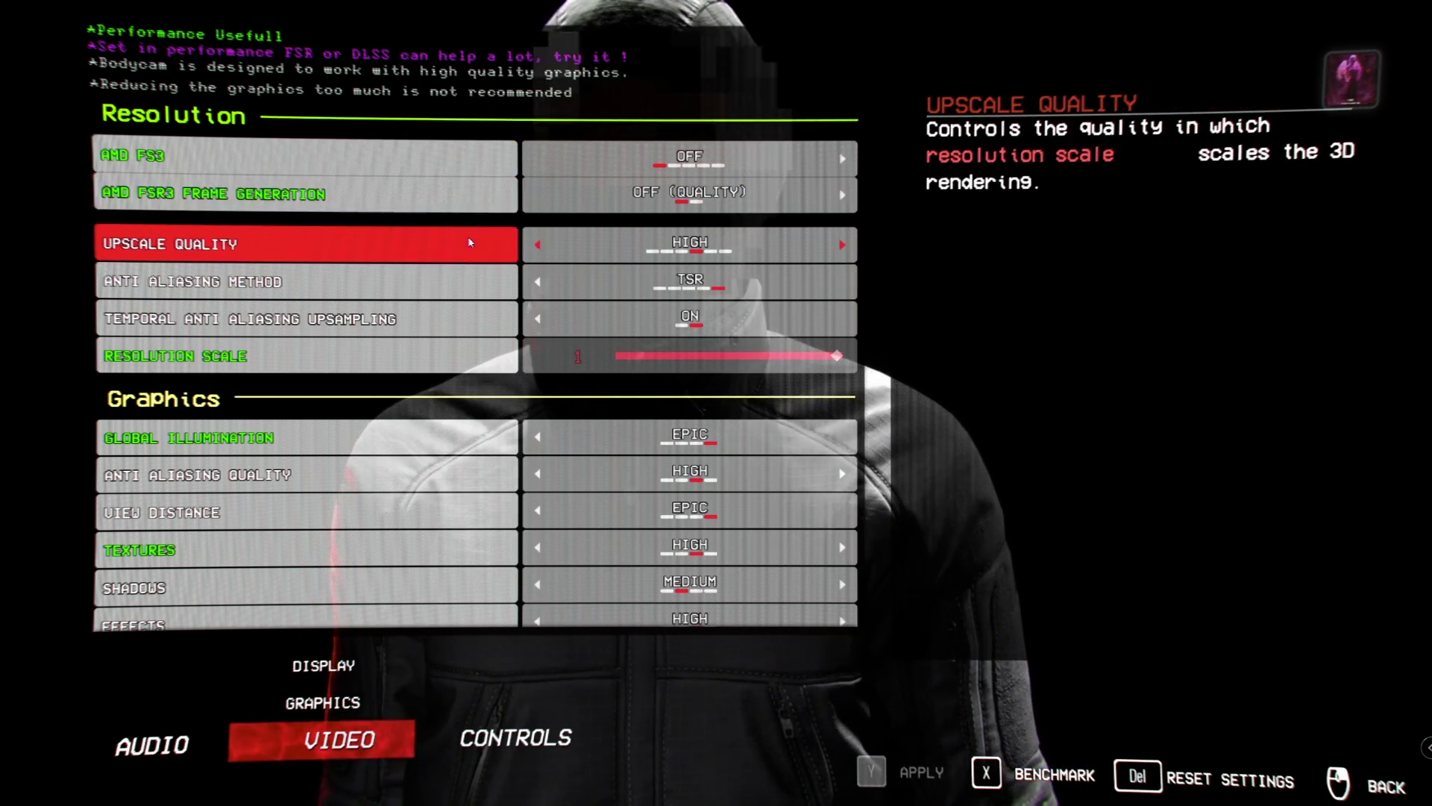
scroll(549, 224, "down", 3)
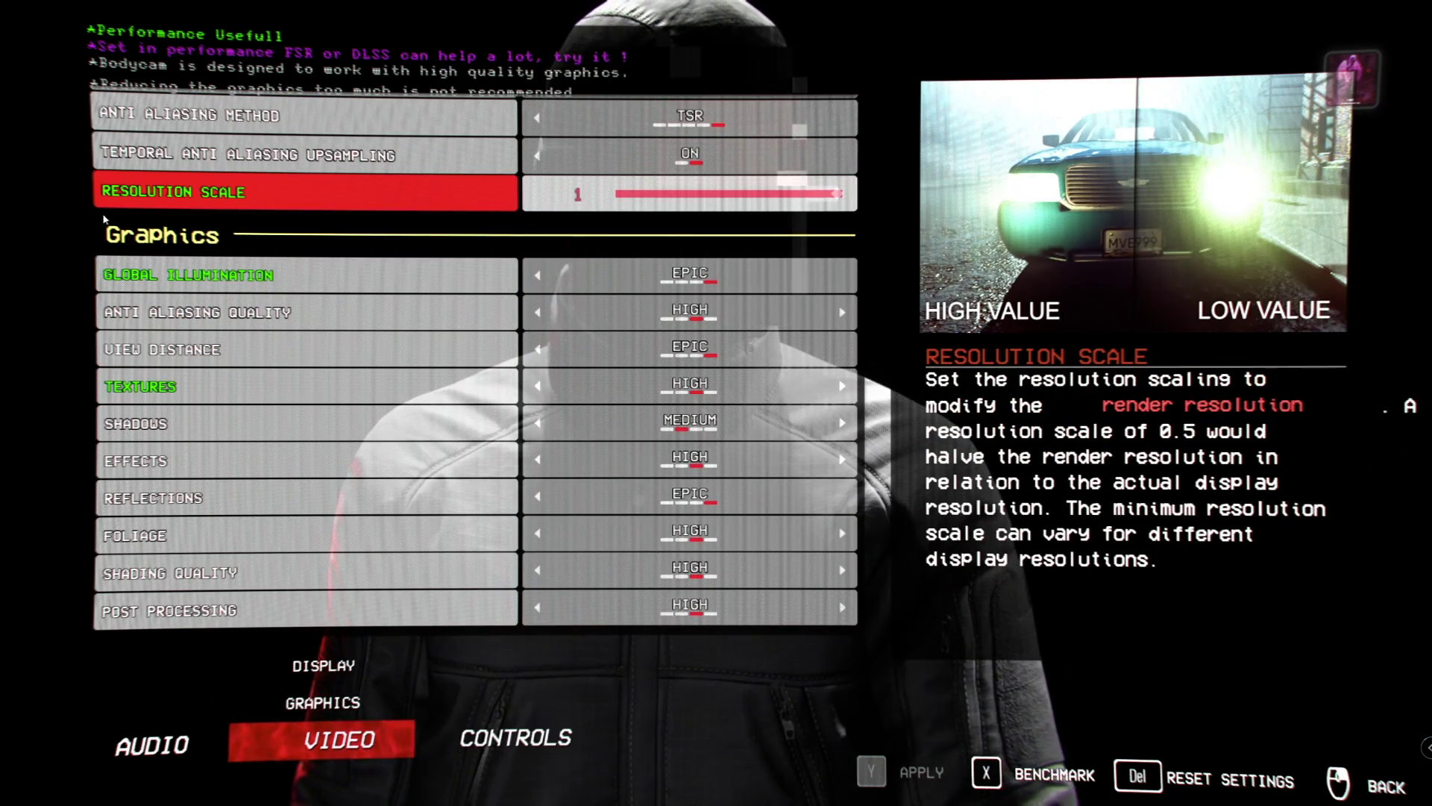